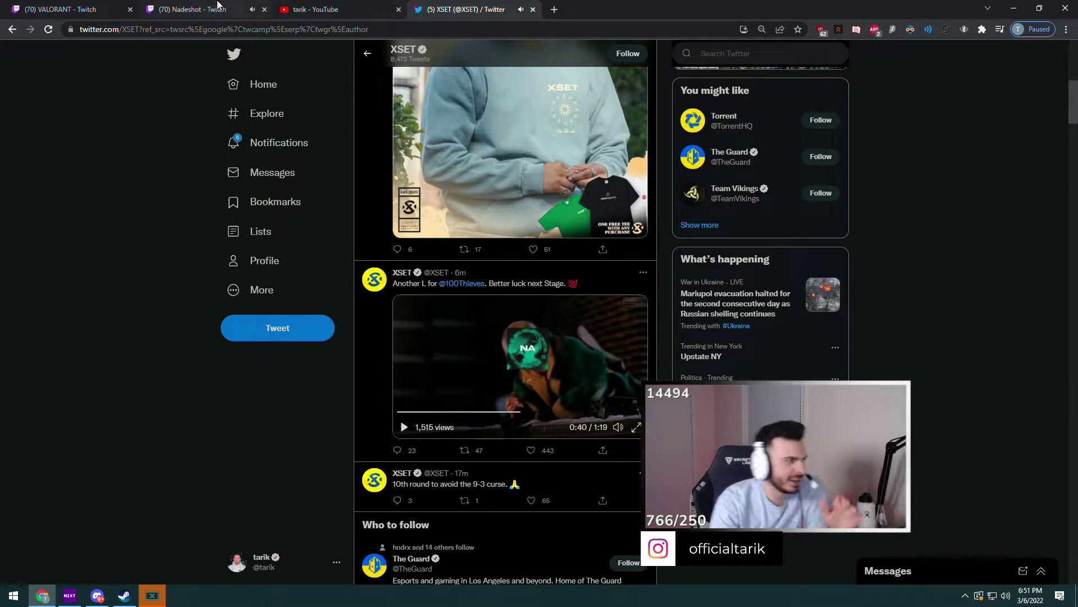
{"action": "left_click", "coordinate": [218, 7]}
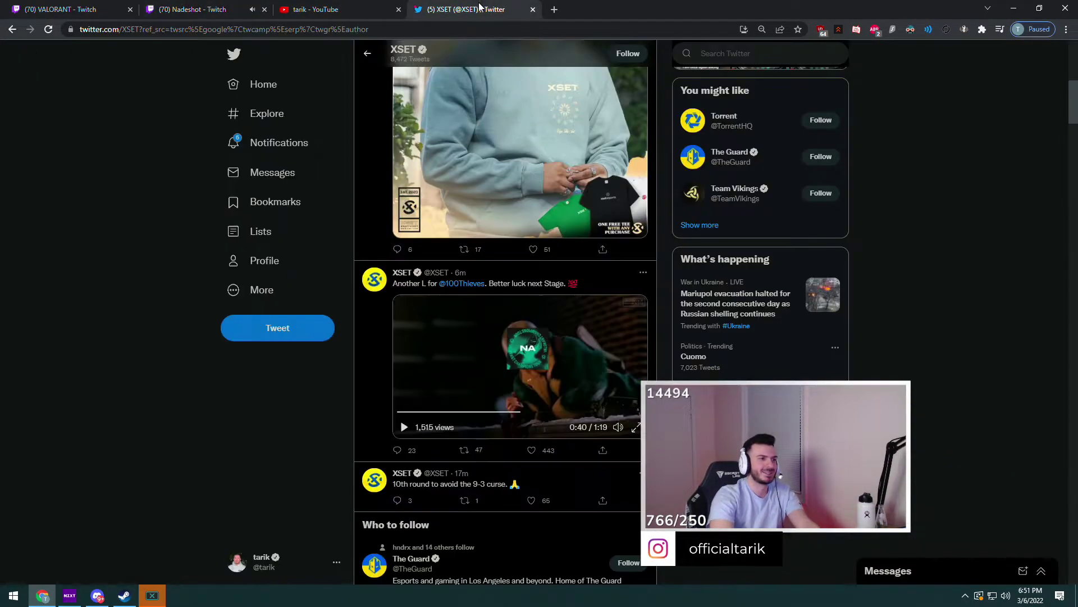
{"action": "left_click", "coordinate": [466, 9]}
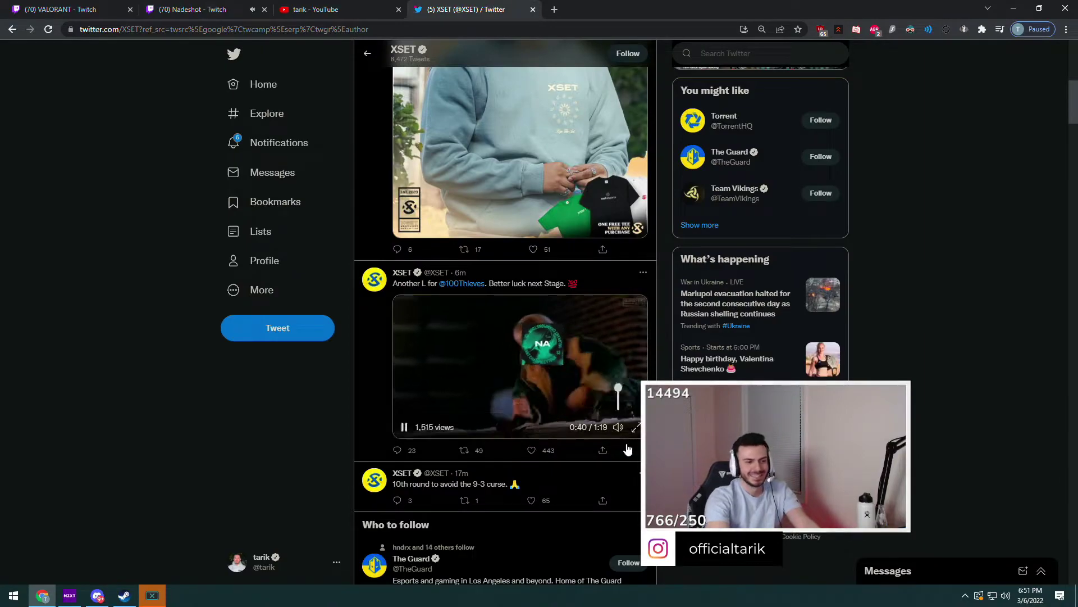
{"action": "left_click", "coordinate": [619, 390]}
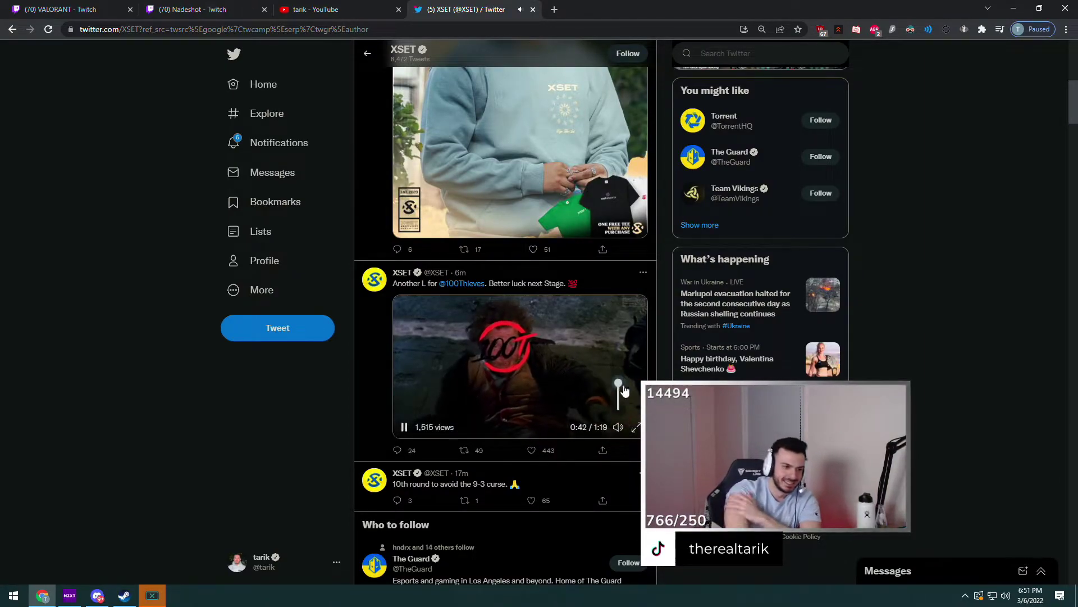